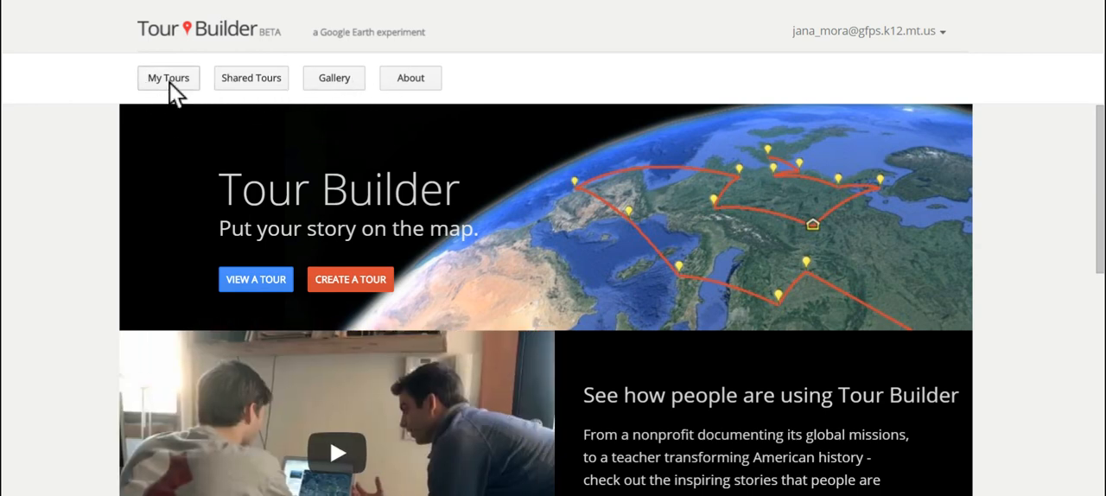
Open the saved tour linking Great Falls and Billings from the personal tours and start editing it.
left_click(169, 82)
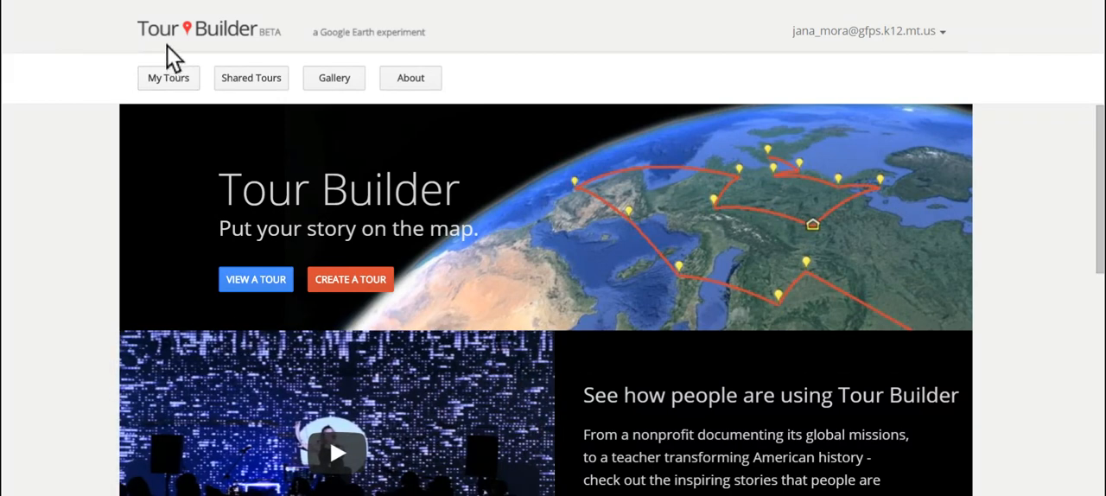
left_click(168, 86)
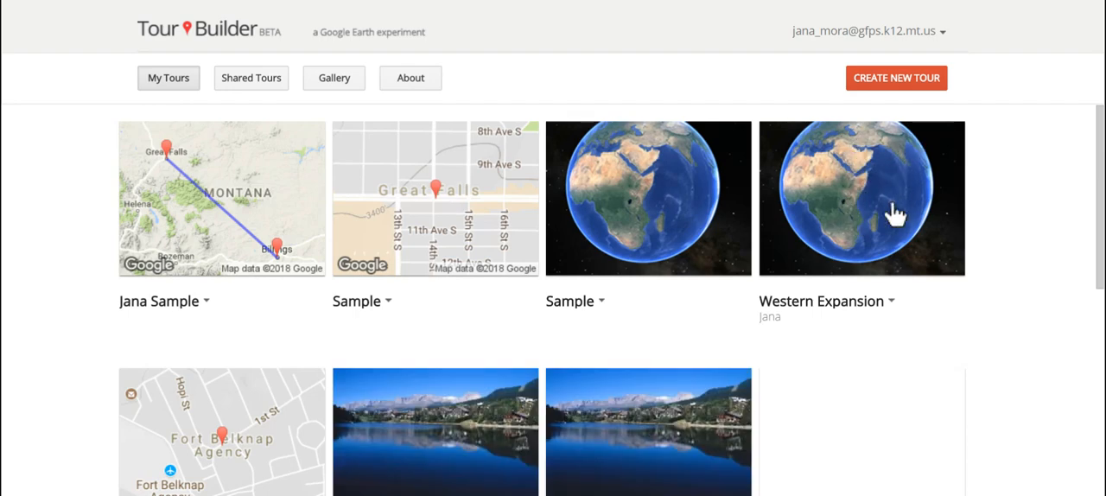
left_click(260, 158)
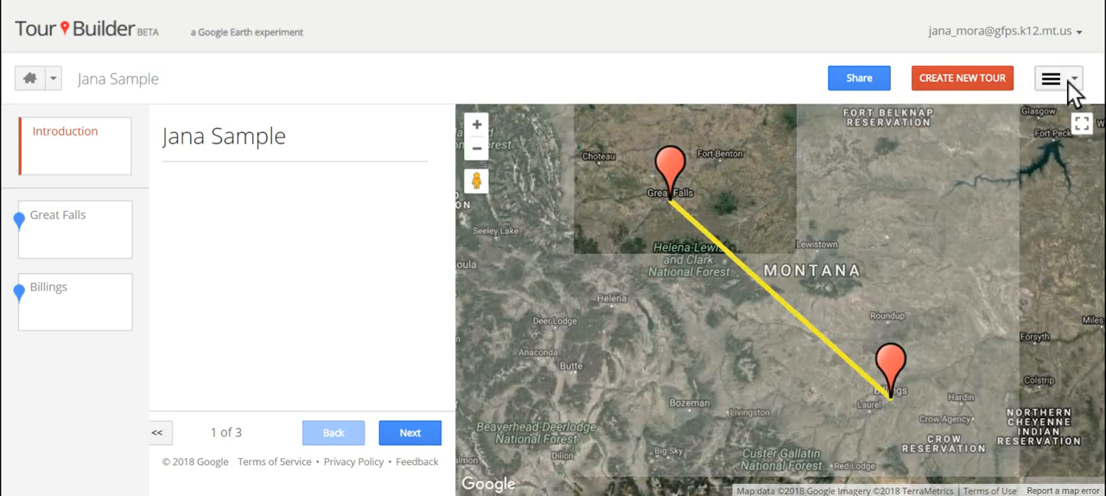
left_click(1068, 81)
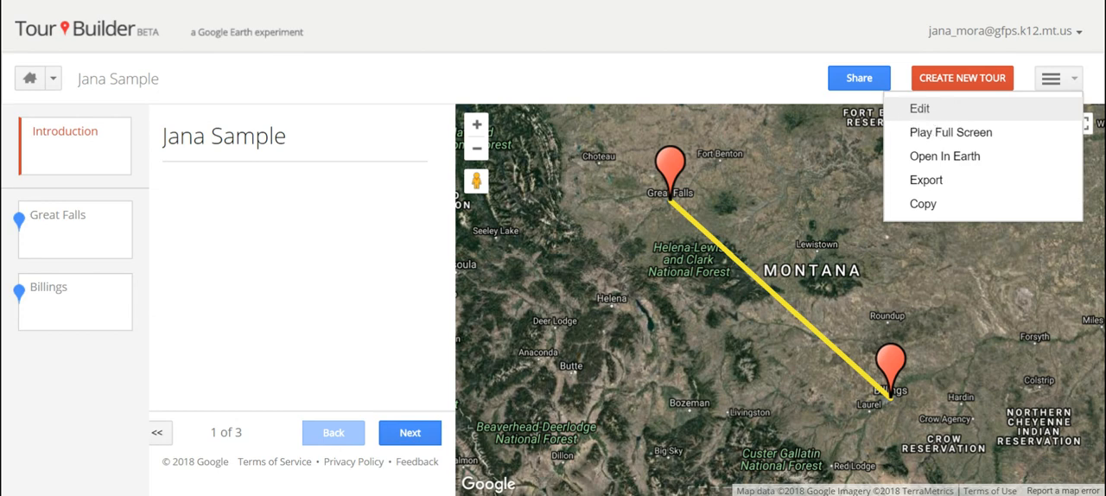
left_click(771, 43)
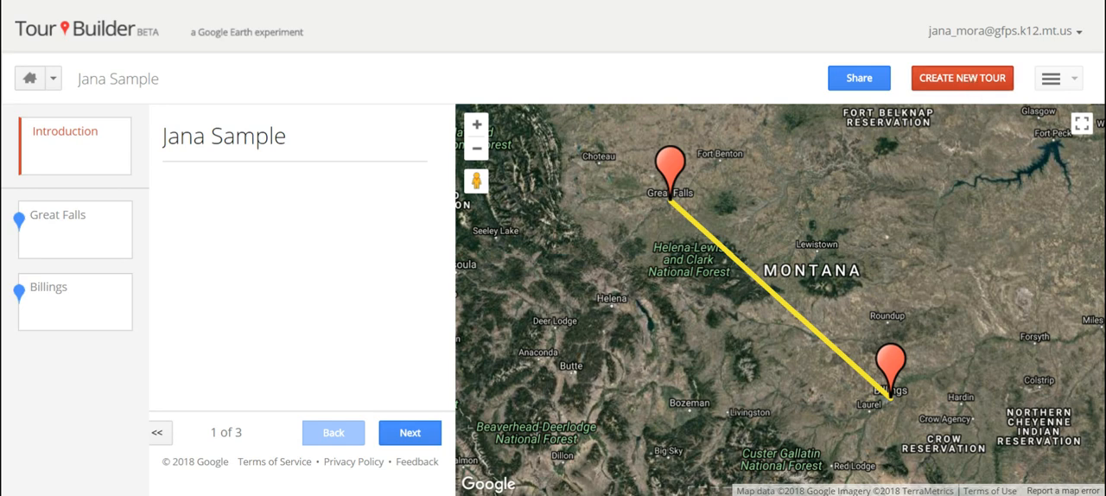
left_click(1060, 81)
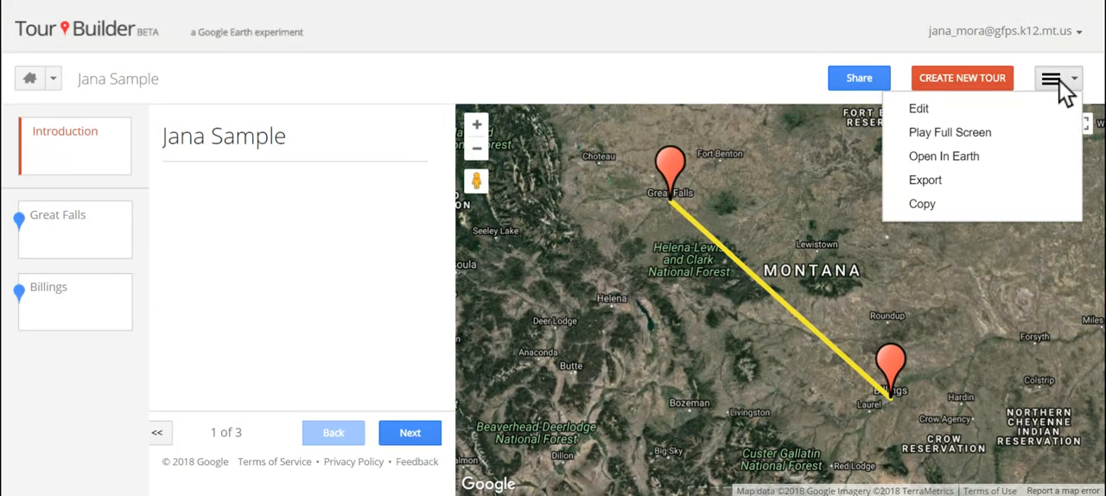
left_click(942, 106)
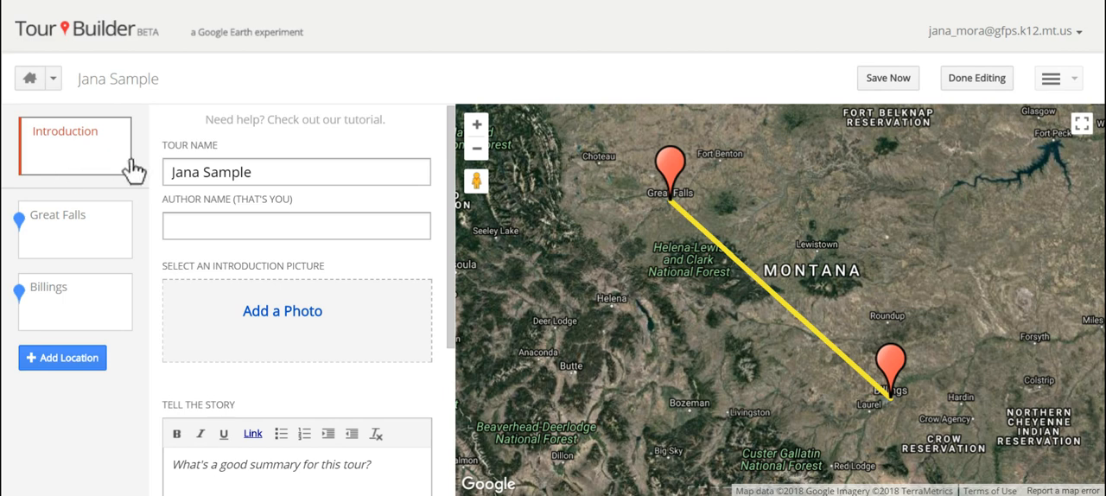
Review the tour's introduction settings, including tour name, author name, introduction picture, story summary and story type.
left_click(285, 170)
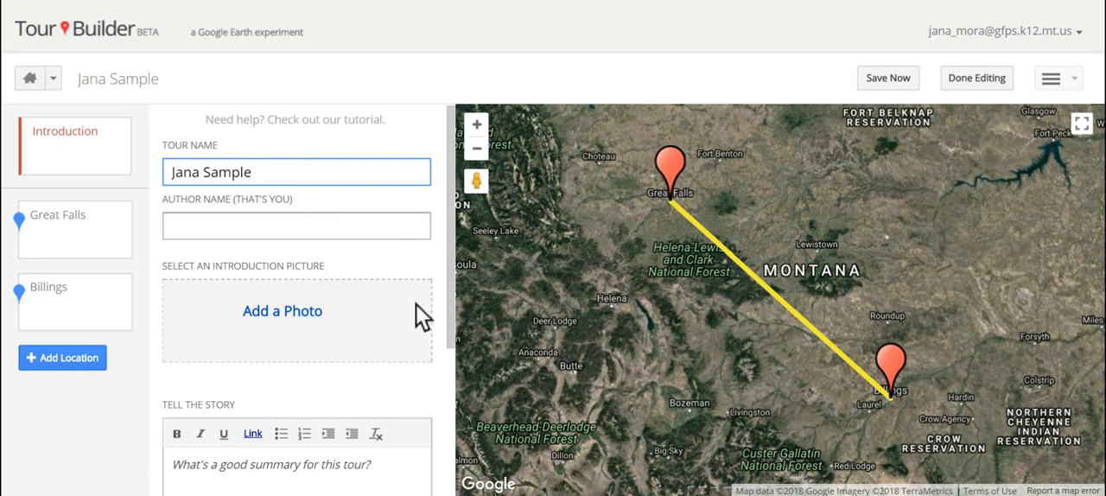
left_click_drag(449, 301, 455, 378)
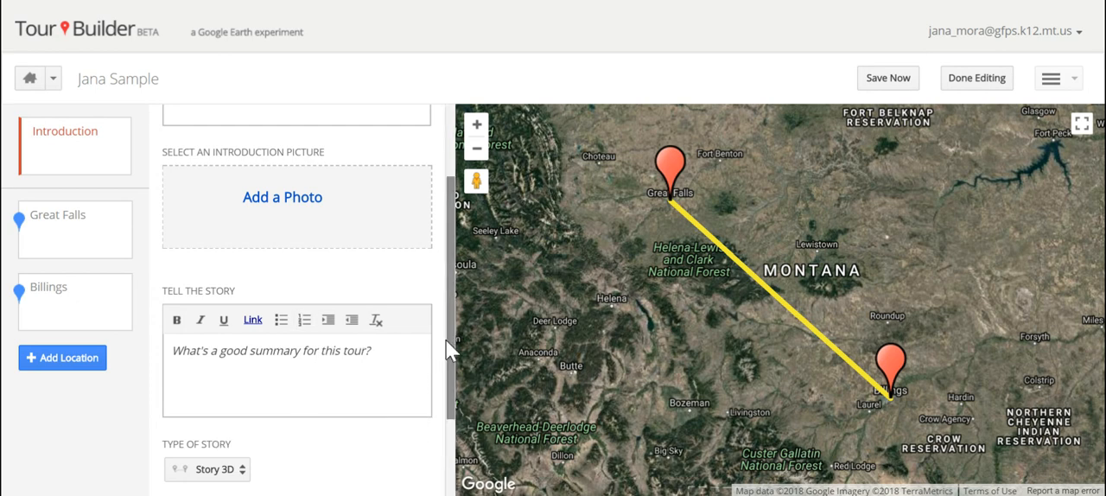
left_click_drag(446, 340, 455, 322)
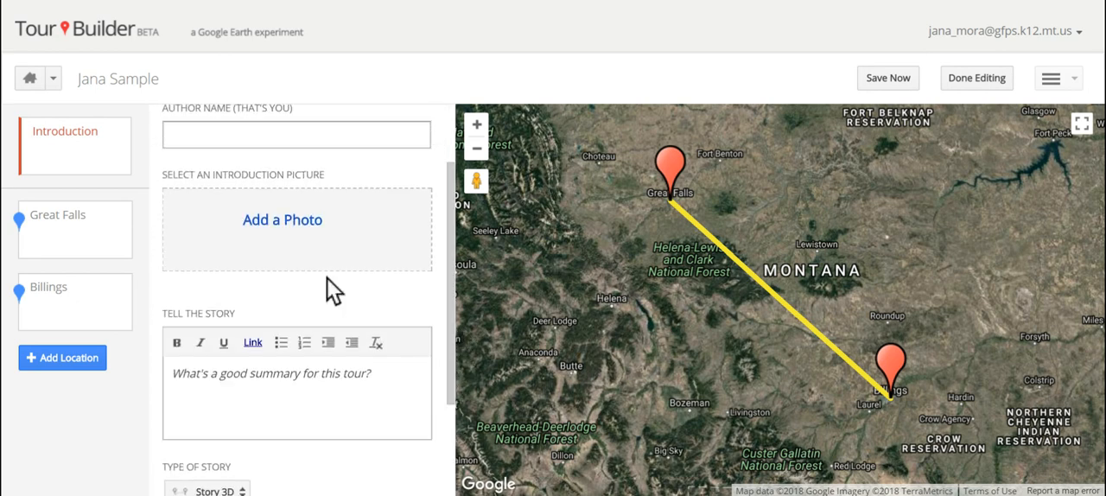
Set the Great Falls location's icon to the green hikers and replace it with the blue swimmer.
left_click(72, 226)
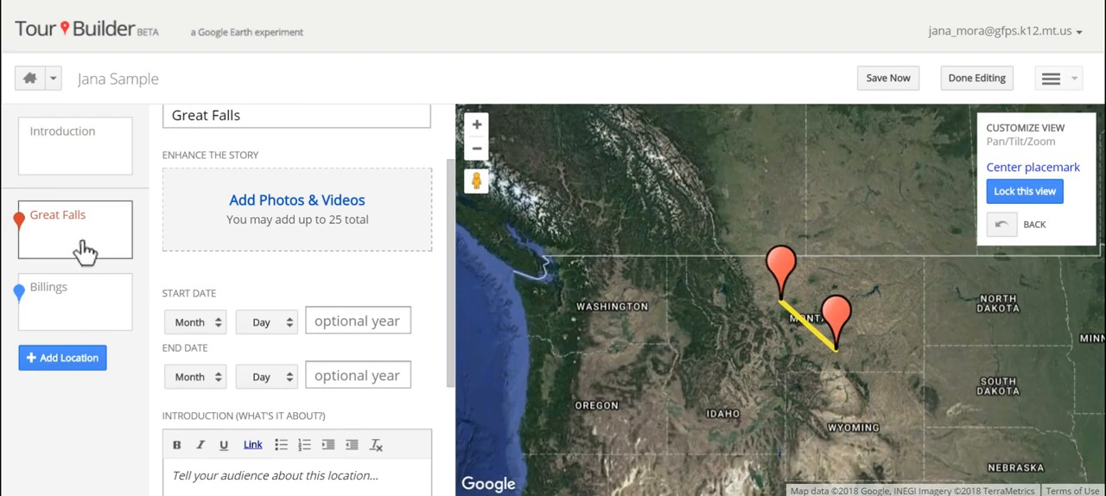
left_click_drag(451, 225, 463, 170)
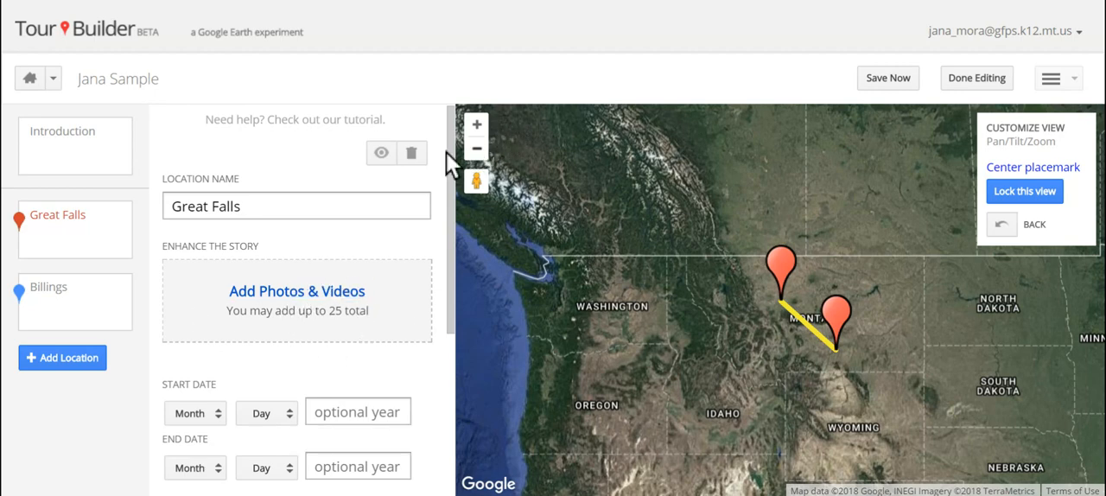
left_click_drag(450, 148, 454, 216)
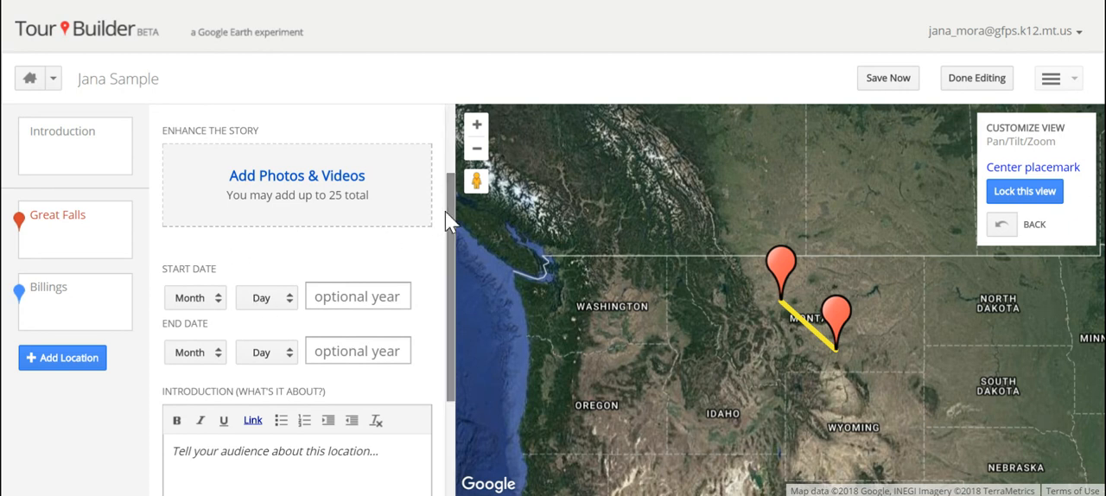
left_click_drag(450, 214, 453, 260)
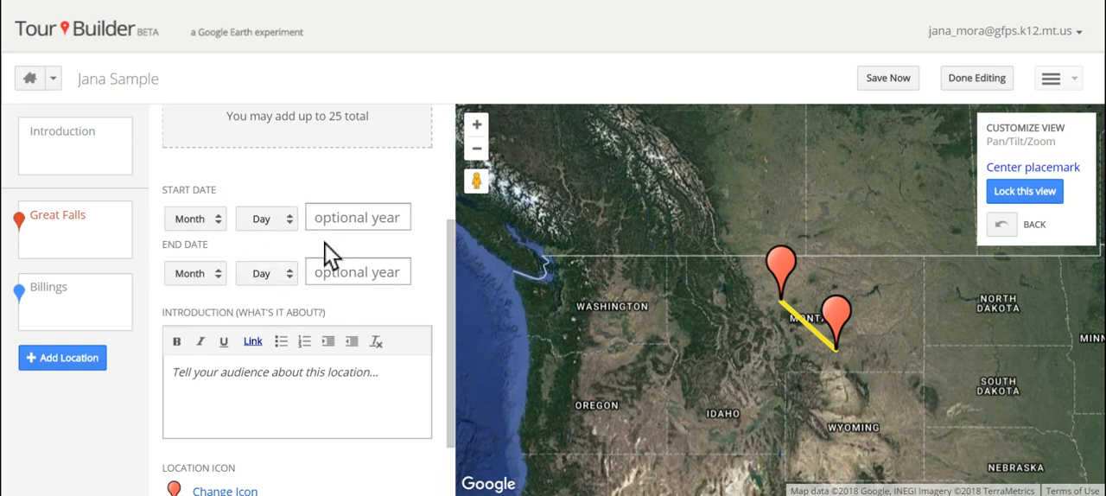
left_click_drag(450, 240, 448, 280)
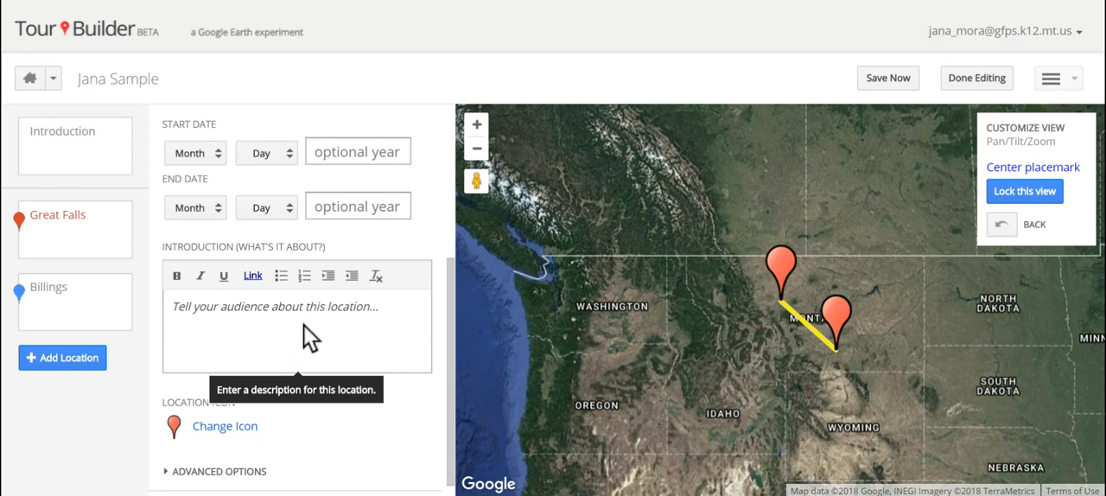
scroll(451, 290, "down", 1)
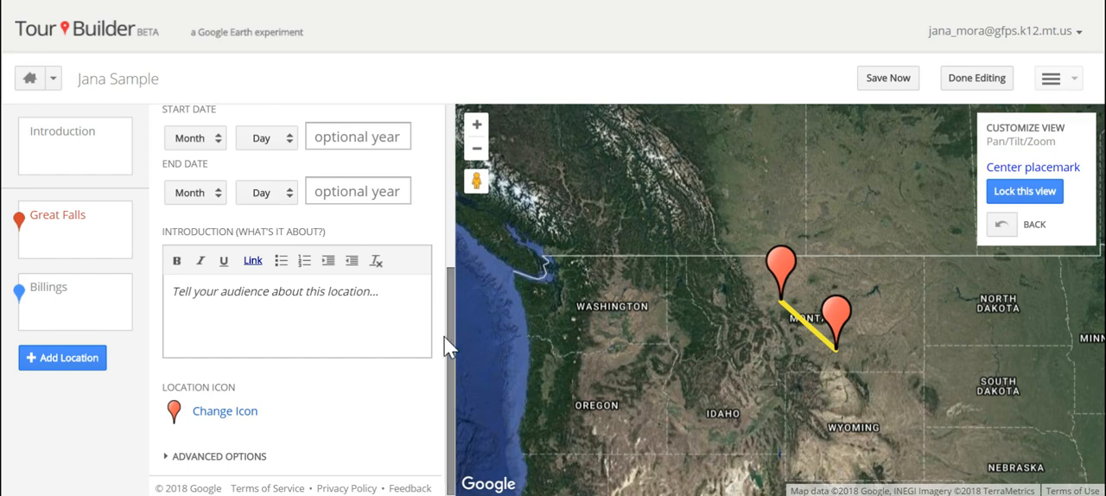
left_click(223, 414)
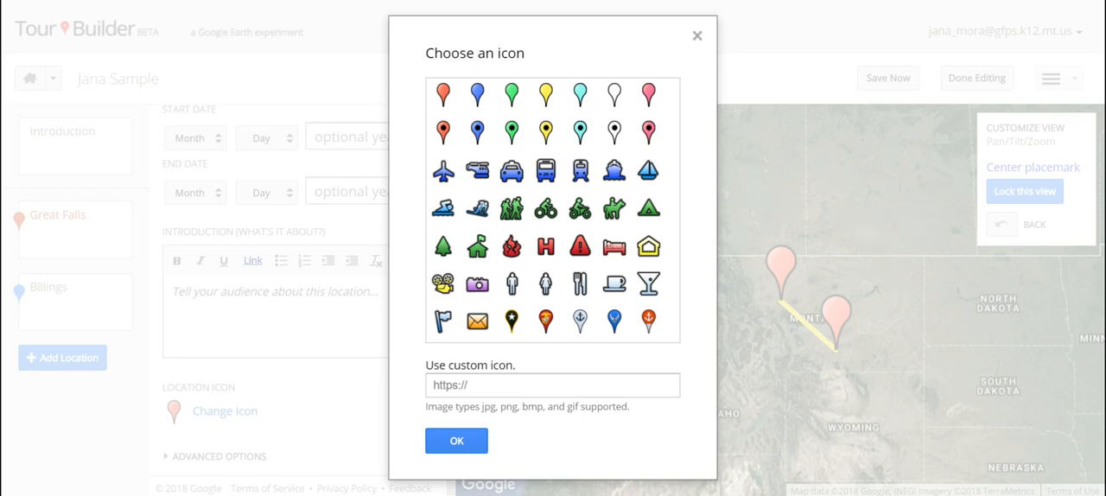
left_click(515, 208)
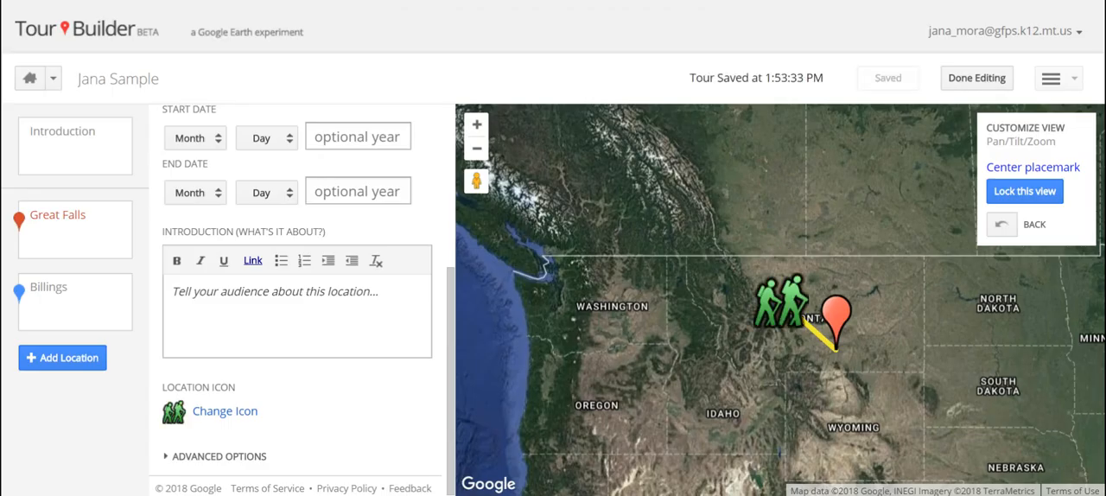
left_click(224, 413)
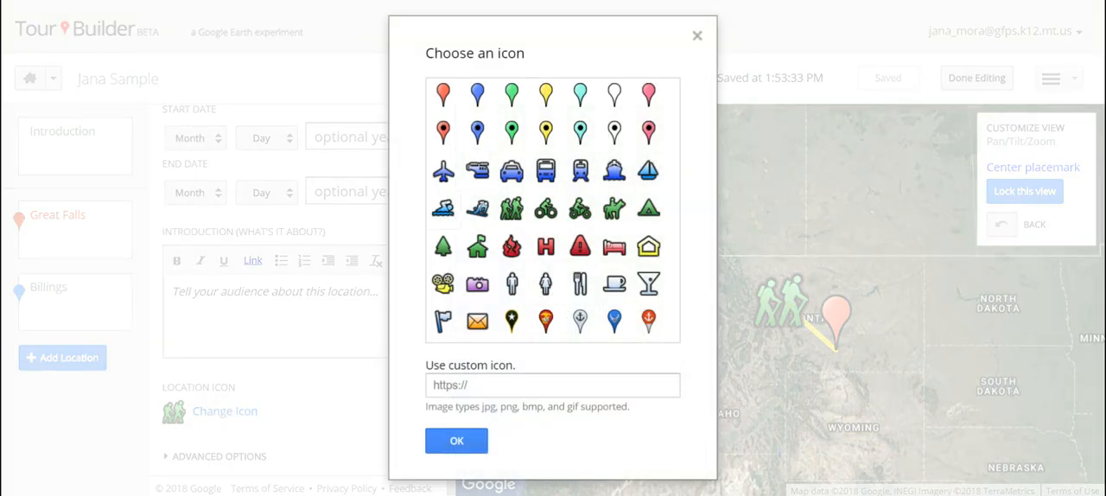
double_click(449, 216)
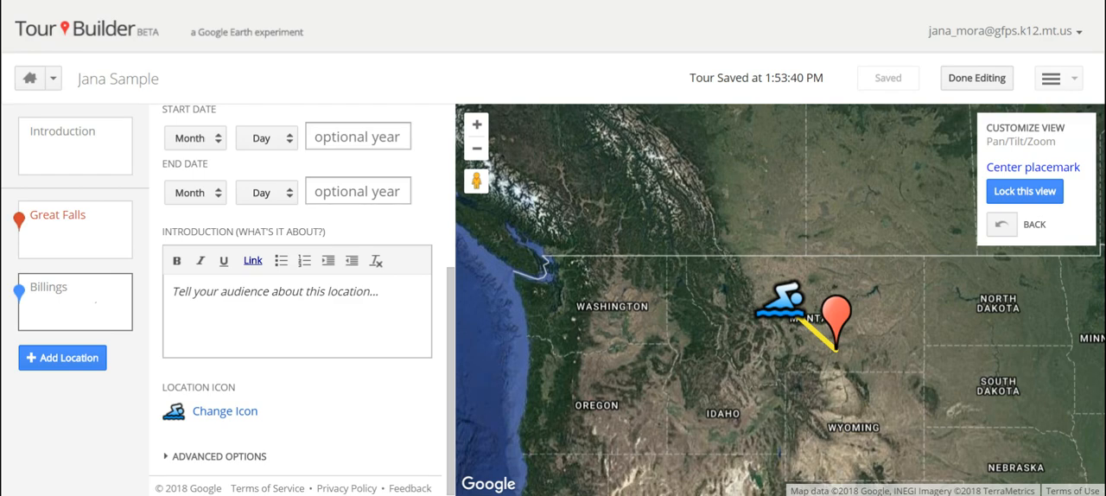
Open the Billings location and examine its advanced options, dates and description settings.
left_click(94, 308)
left_click(197, 465)
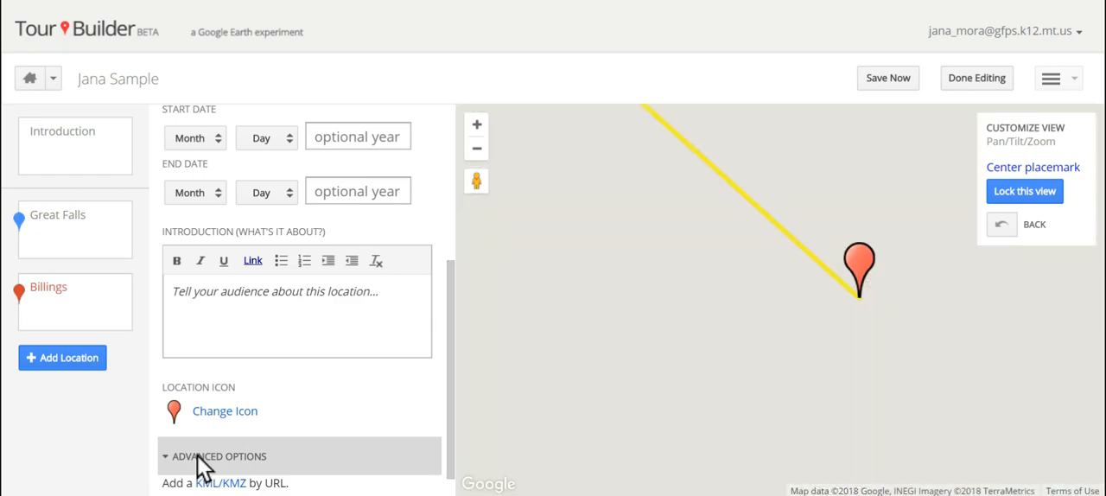
scroll(446, 302, "down", 1)
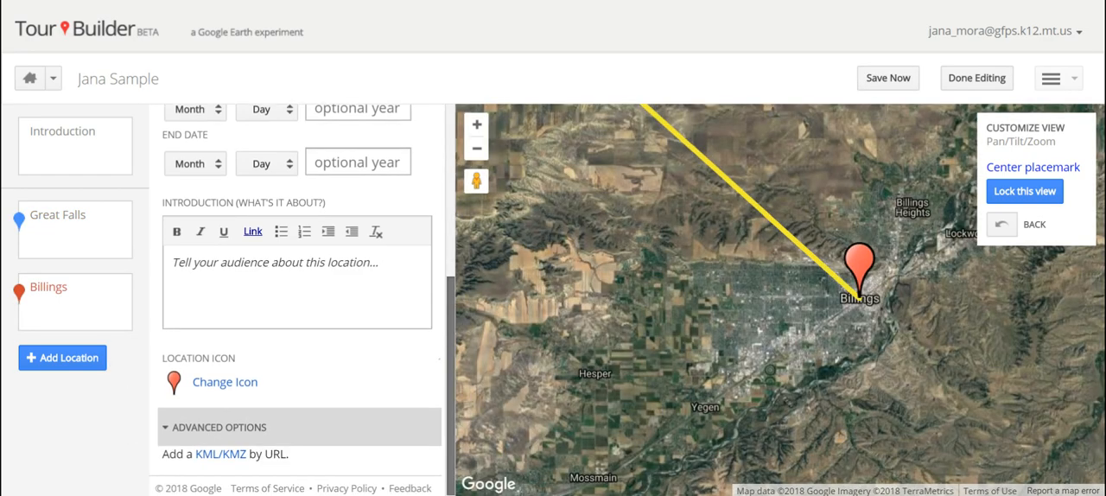
scroll(303, 300, "up", 3)
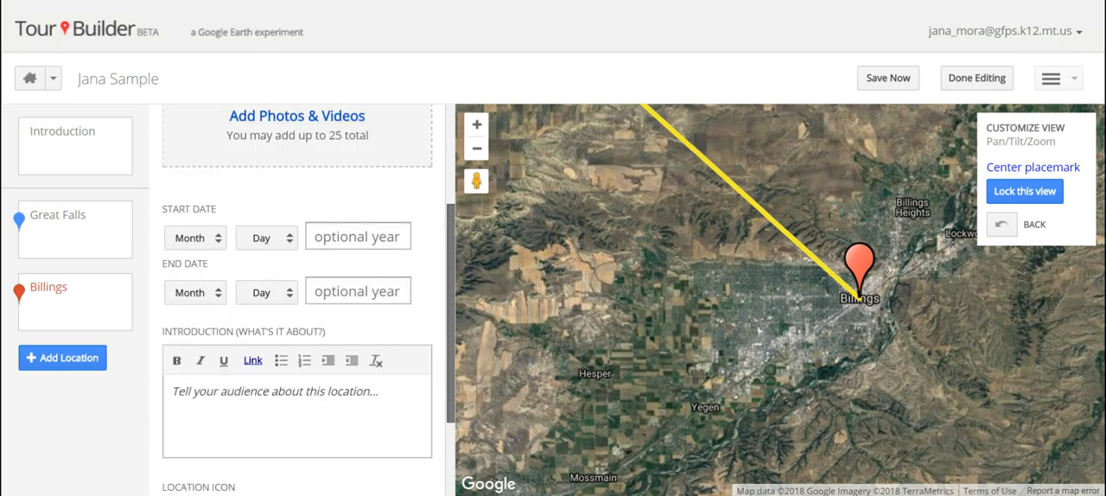
scroll(449, 201, "up", 1)
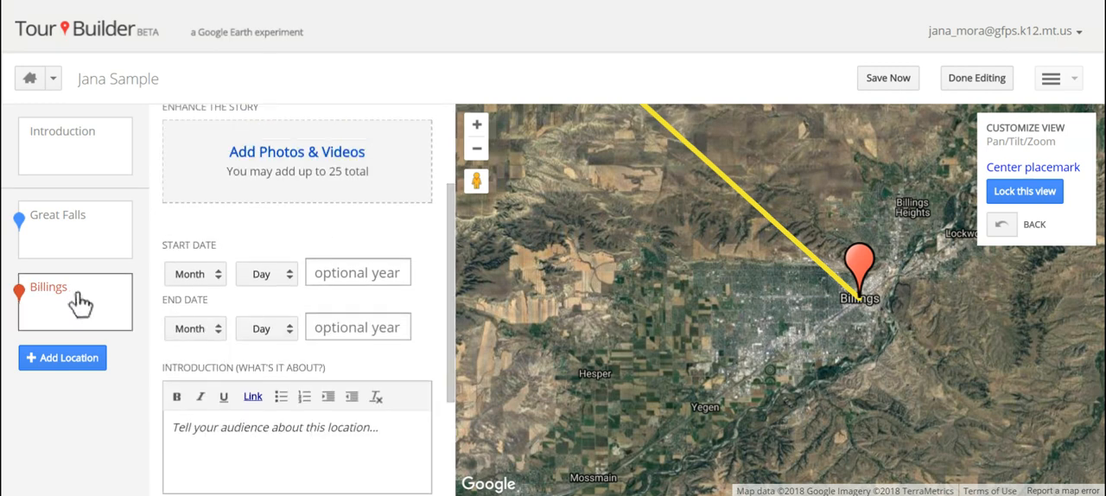
Add a new location to the tour by searching for Missoula, MT, United States.
left_click(73, 359)
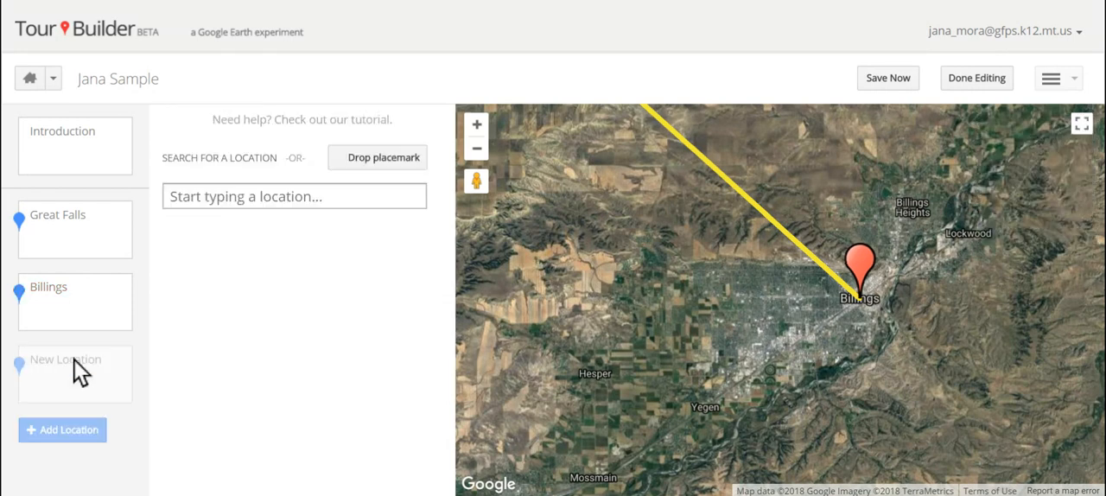
left_click(297, 196)
type("missoula")
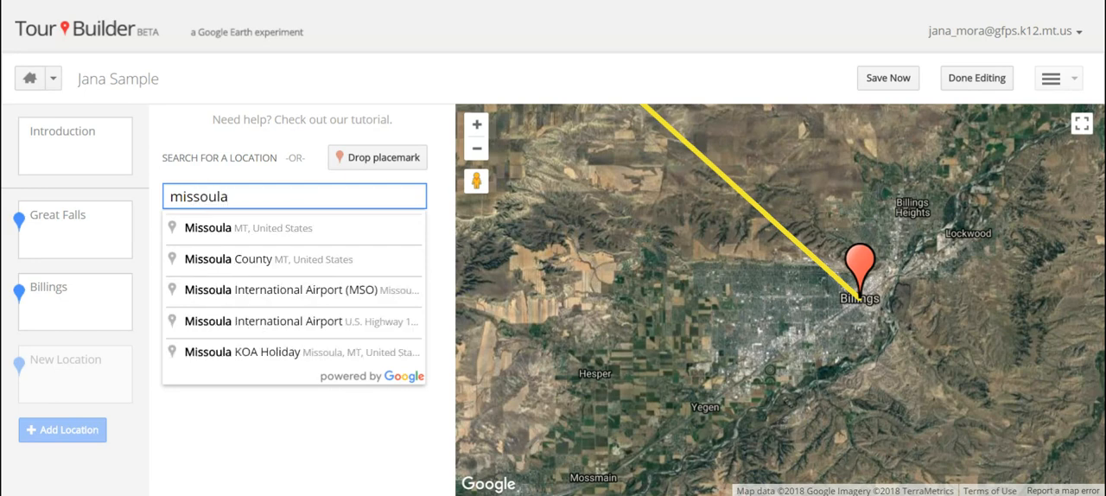
left_click(224, 228)
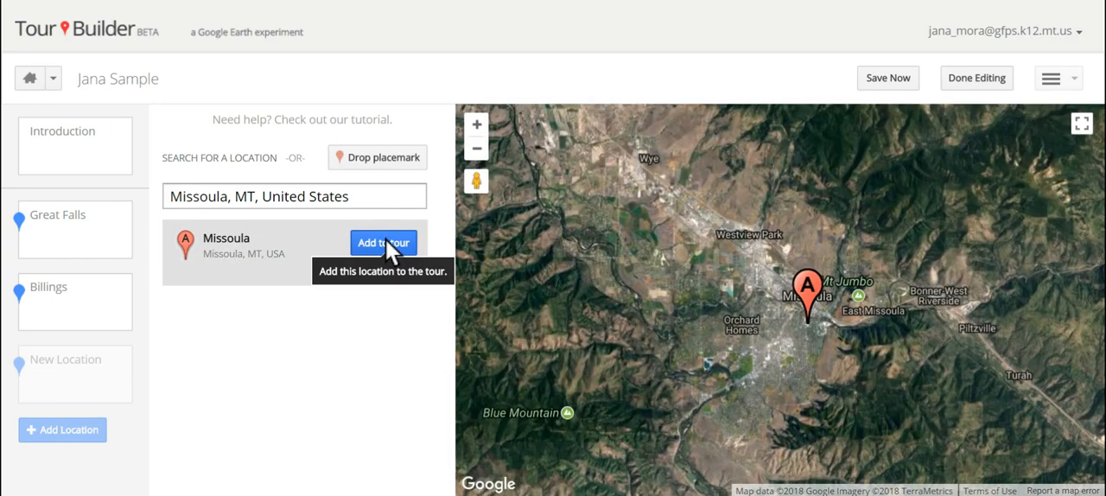
left_click(385, 241)
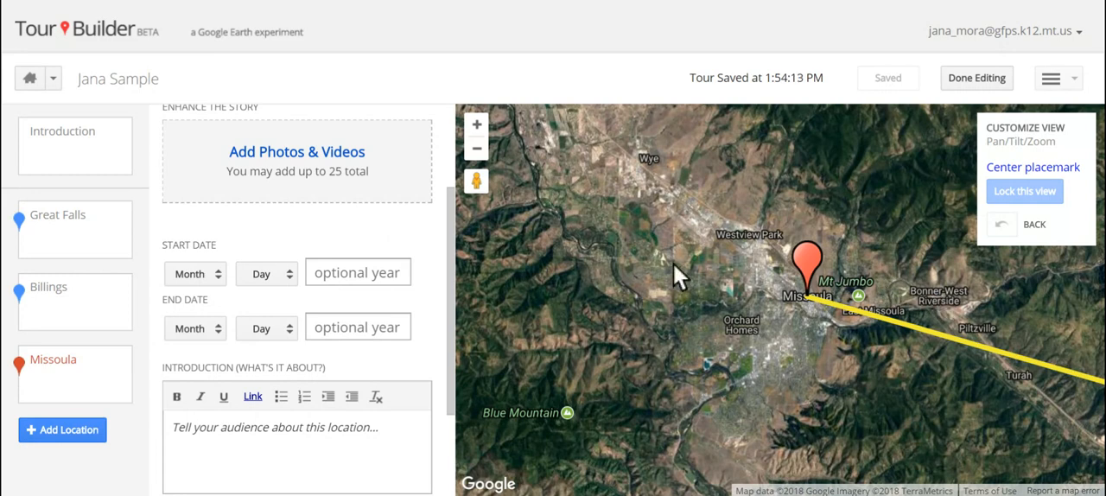
Enter Street View at the Missoula placemark, turn the camera towards the trees and building, and lock this view.
left_click_drag(475, 183, 797, 292)
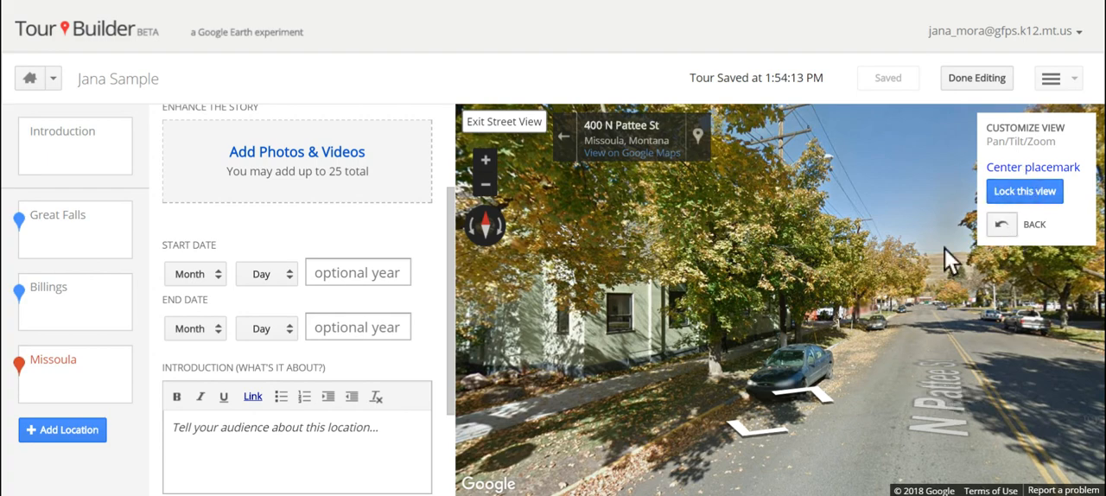
left_click(910, 404)
left_click(968, 356)
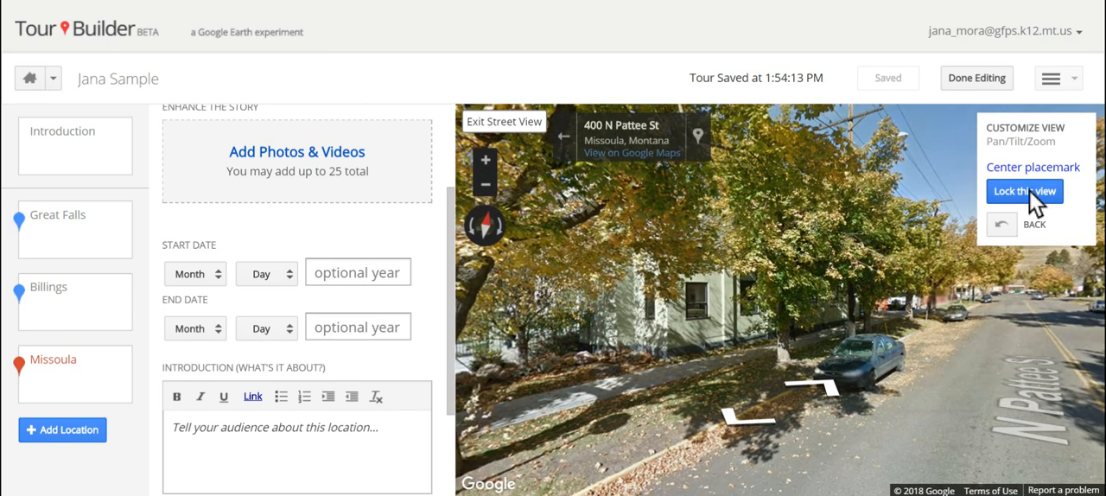
left_click(1028, 192)
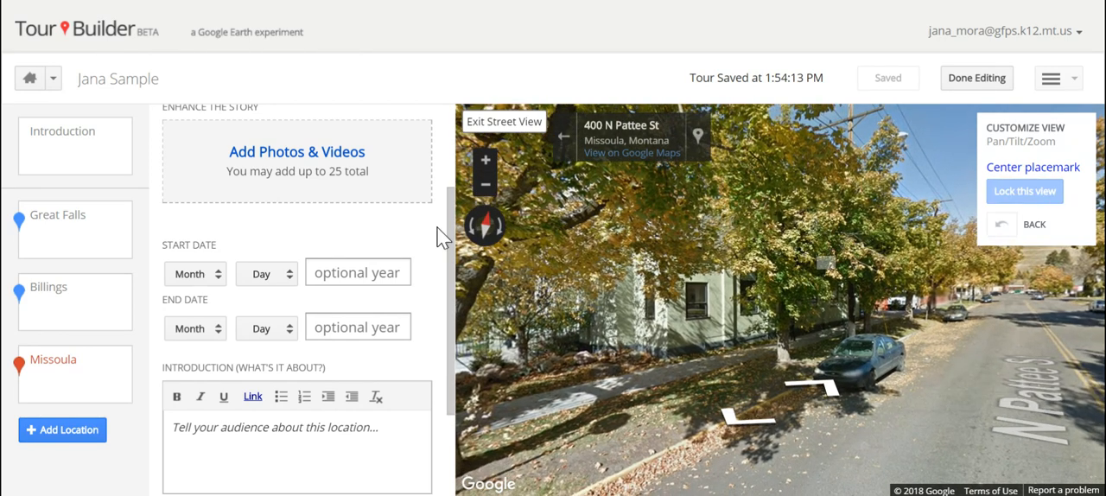
Review Missoula's description and icon settings, and compare the map views of the Billings and Missoula stops.
left_click(301, 423)
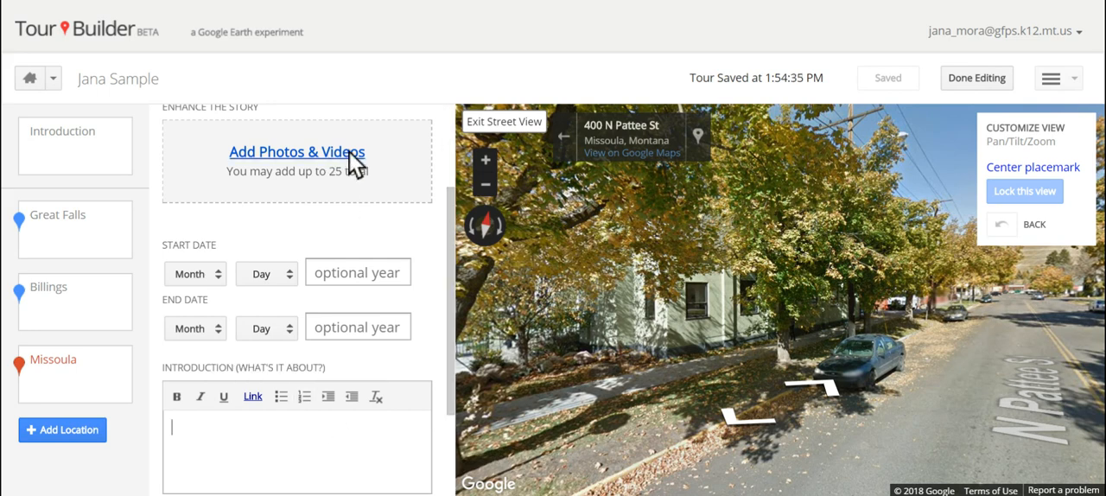
left_click_drag(451, 233, 453, 316)
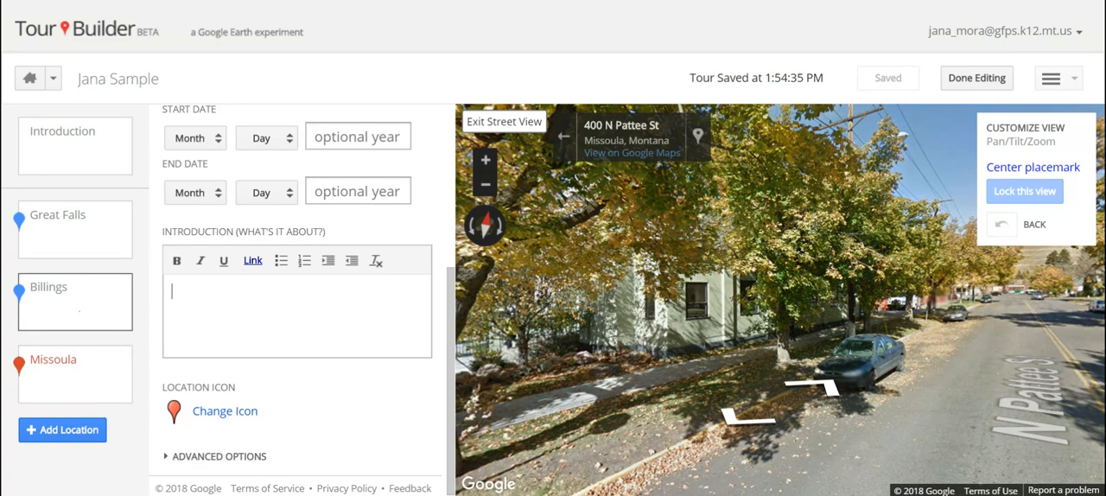
left_click(80, 320)
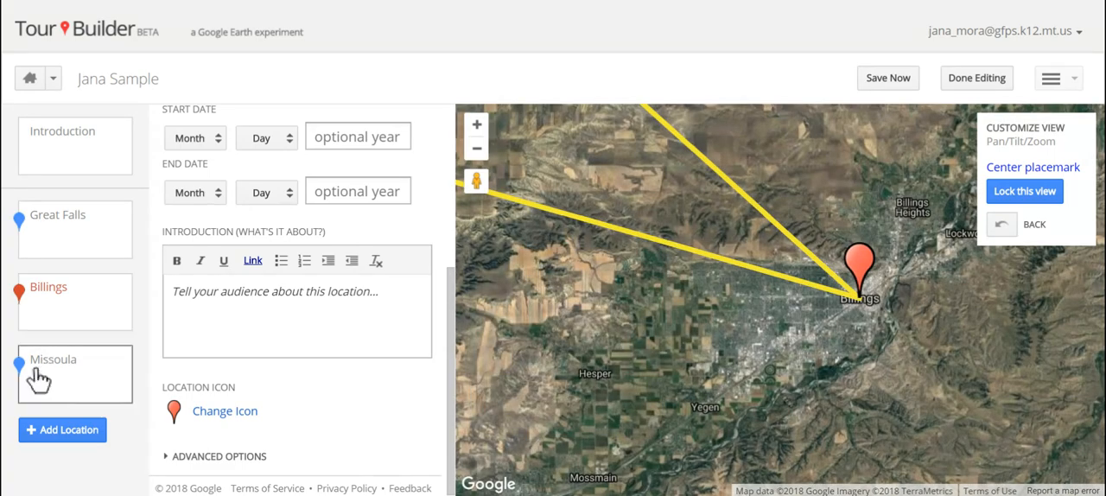
left_click(84, 370)
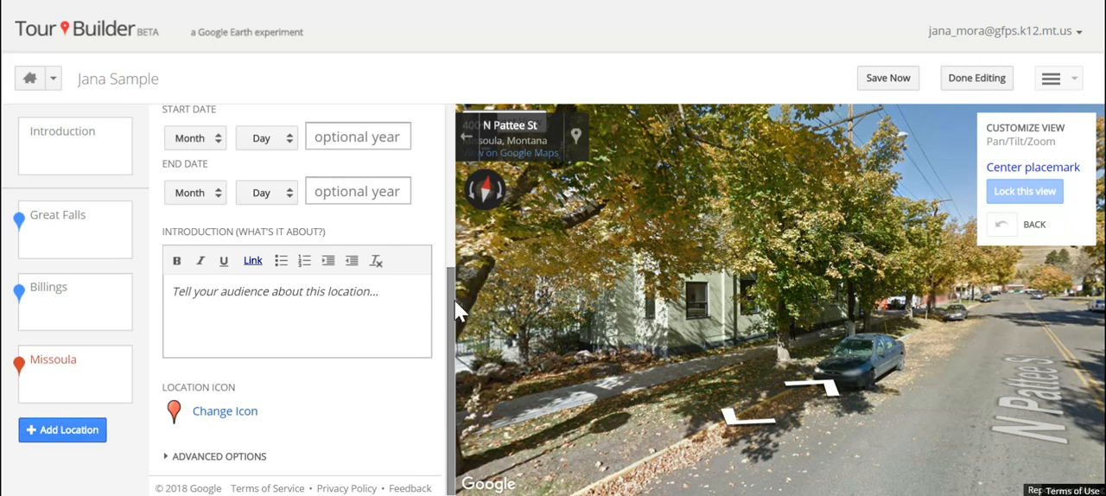
Save the tour with its new Missoula stop and finish editing it.
left_click_drag(455, 300, 448, 336)
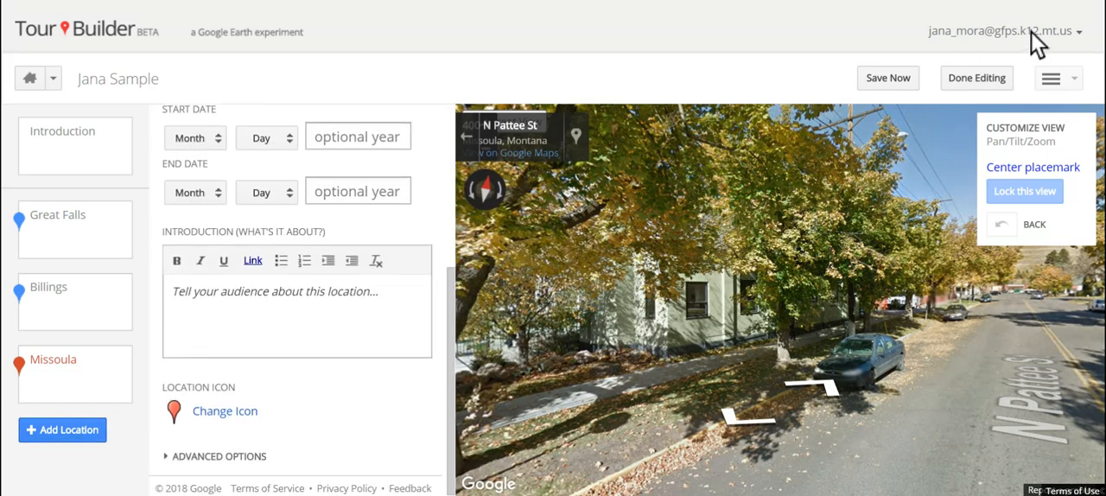
left_click(884, 83)
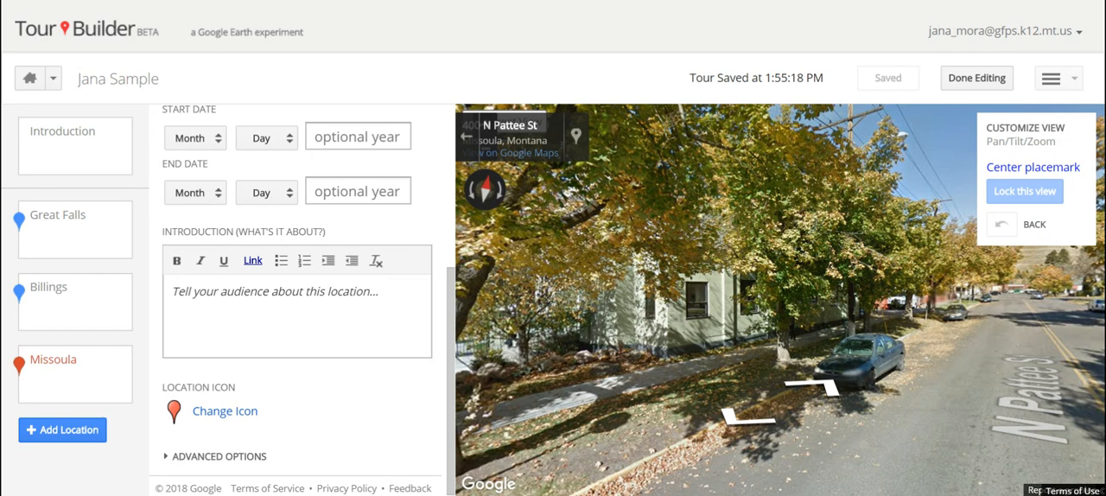
left_click(987, 79)
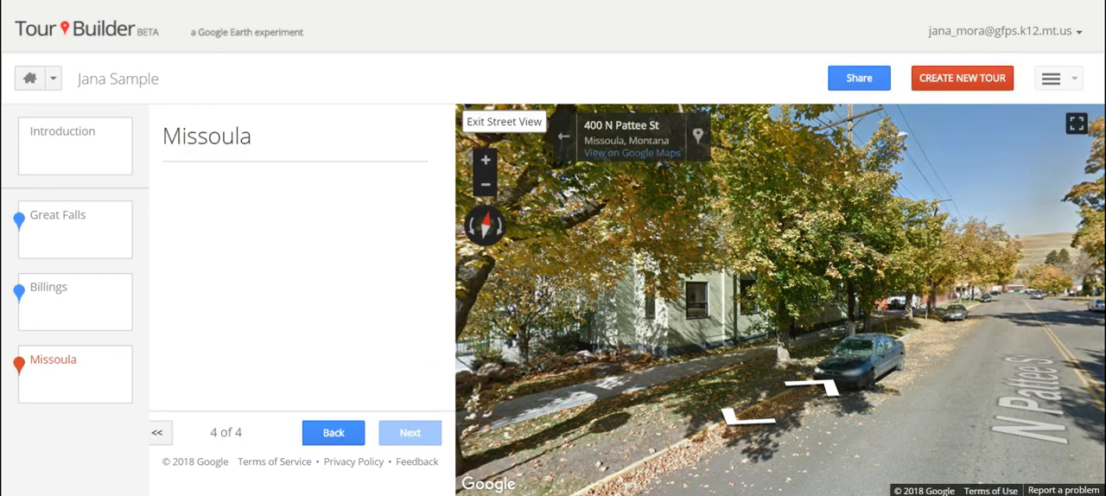
Open the tour's sharing settings and save its visibility as Private.
left_click(859, 78)
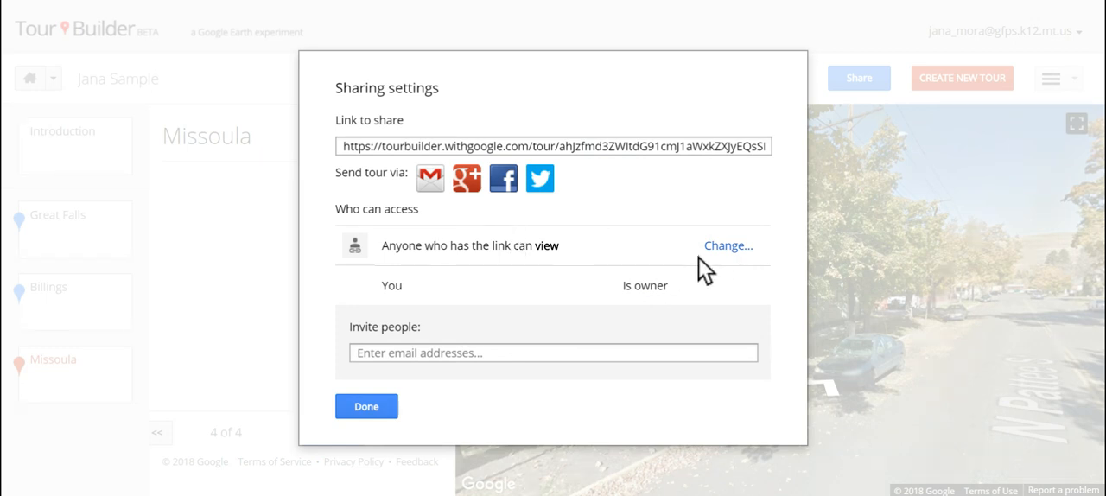
left_click(726, 246)
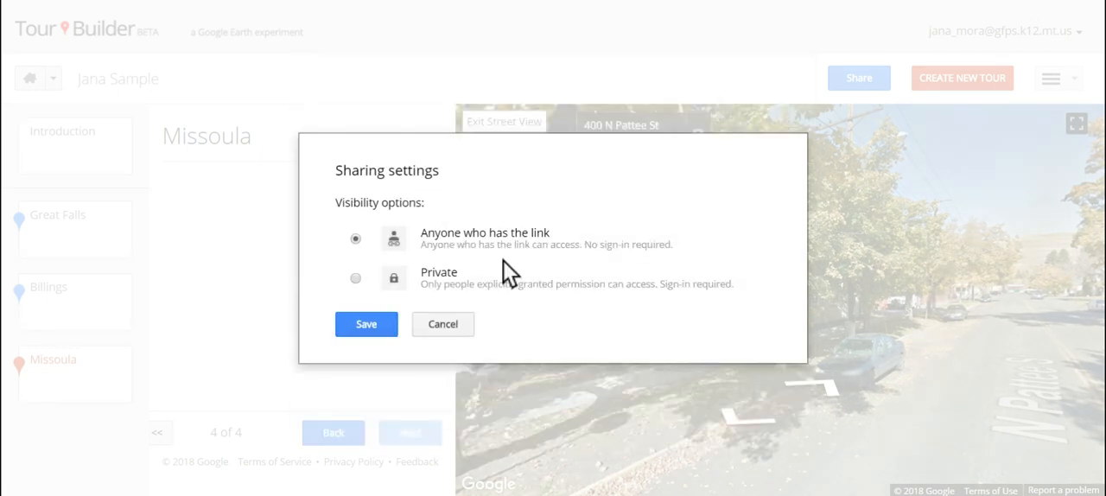
left_click(356, 278)
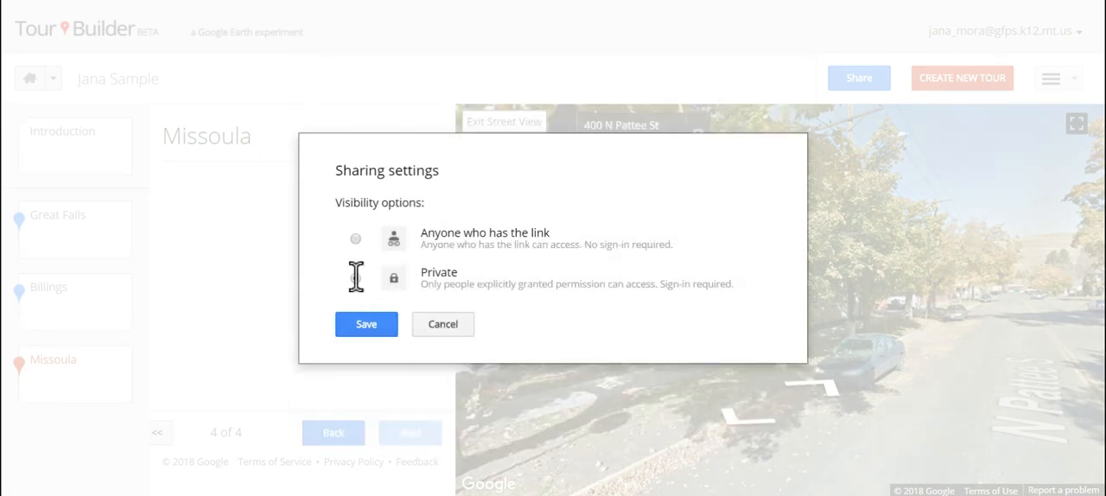
left_click(366, 325)
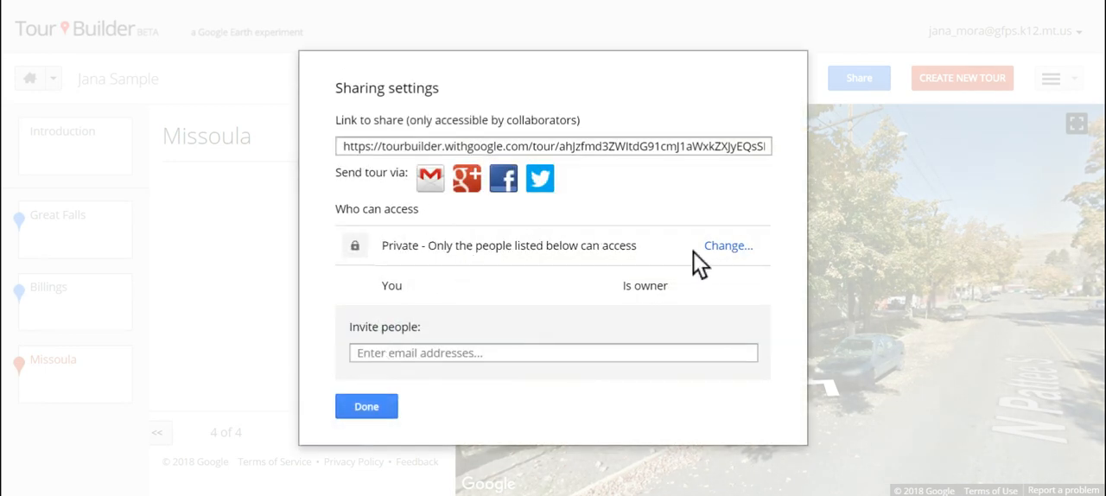
Set the tour's visibility to Anyone who has the link, and select the whole share link before closing the sharing settings.
left_click(724, 247)
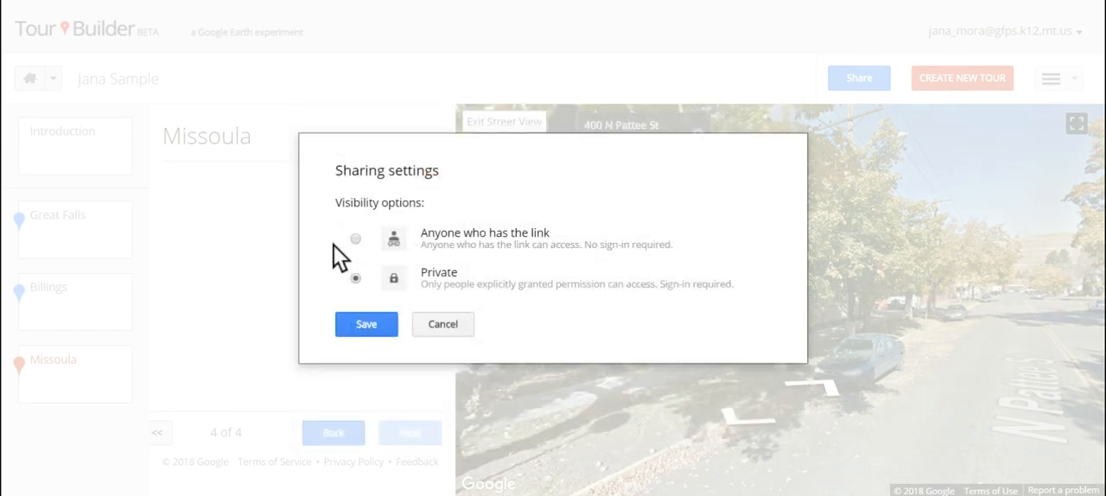
left_click(355, 238)
left_click(368, 327)
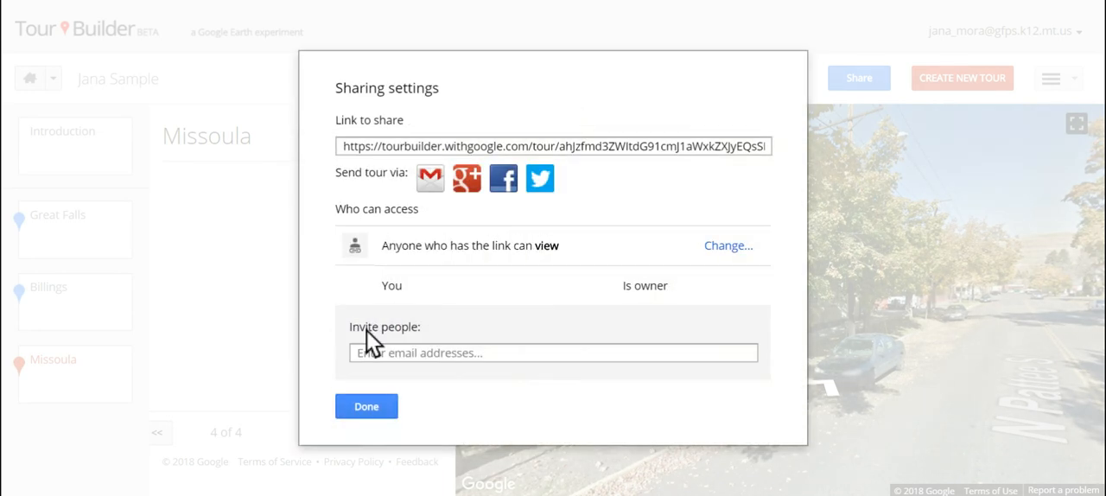
left_click(458, 141)
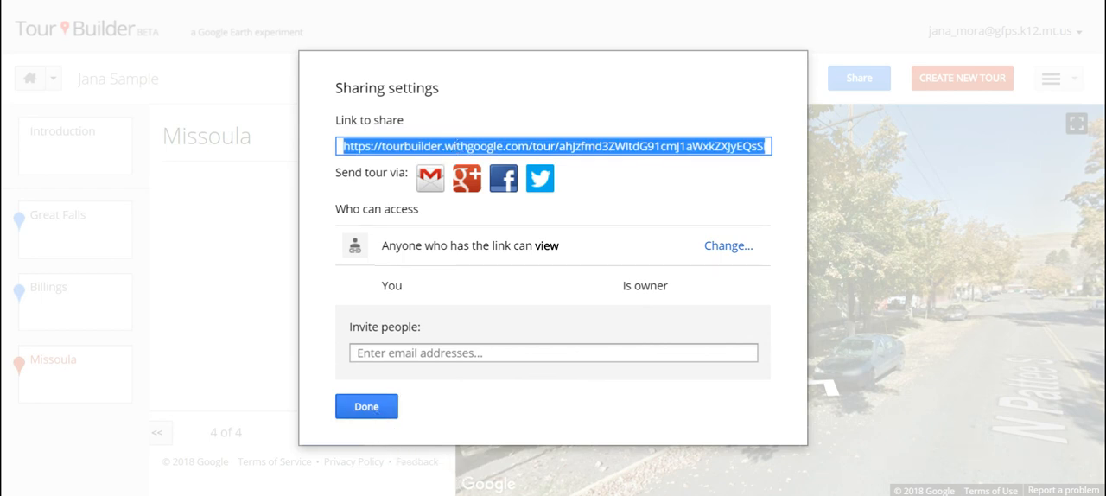
left_click(366, 405)
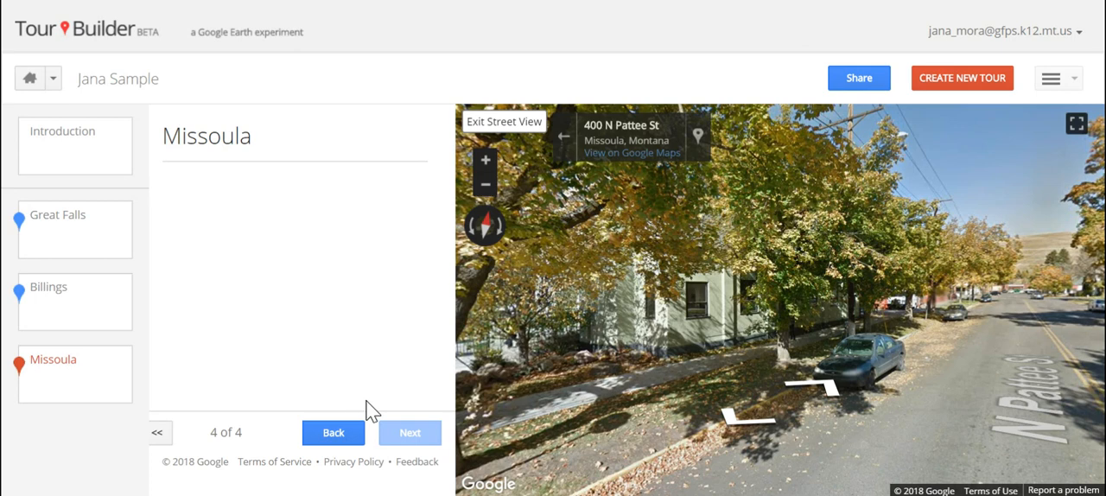